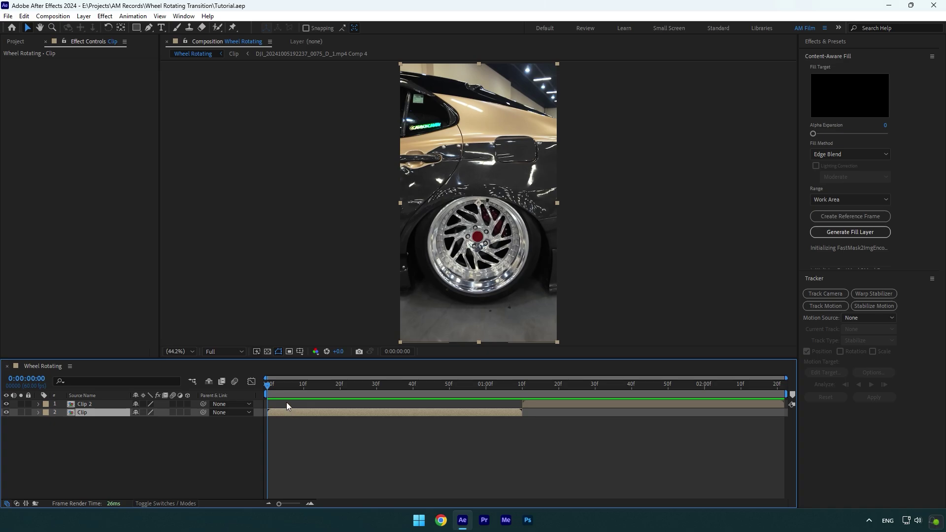
Step: Scrub ahead through the clip, then search 'mocha' and apply Mocha AE to the Clip layer
{"action": "left_click_drag", "start_coordinate": [270, 386], "coordinate": [265, 415]}
{"action": "key", "text": "ctrl+space"}
{"action": "type", "text": "mocha"}
{"action": "key", "text": "Return"}
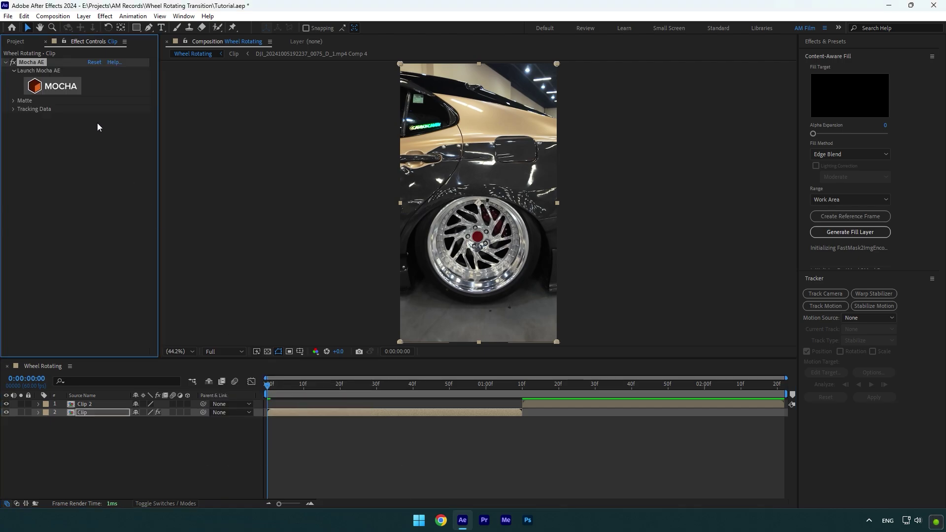
Step: Launch Mocha and draw an ellipse spline around the wheel
{"action": "left_click", "coordinate": [53, 85]}
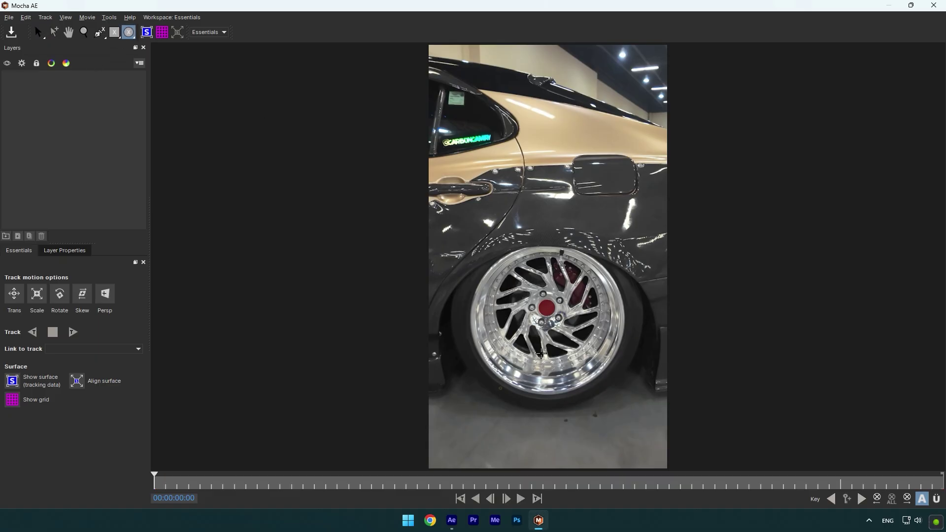
{"action": "scroll", "coordinate": [541, 353], "scroll_direction": "up", "scroll_amount": 2}
{"action": "left_click_drag", "start_coordinate": [409, 160], "coordinate": [675, 406]}
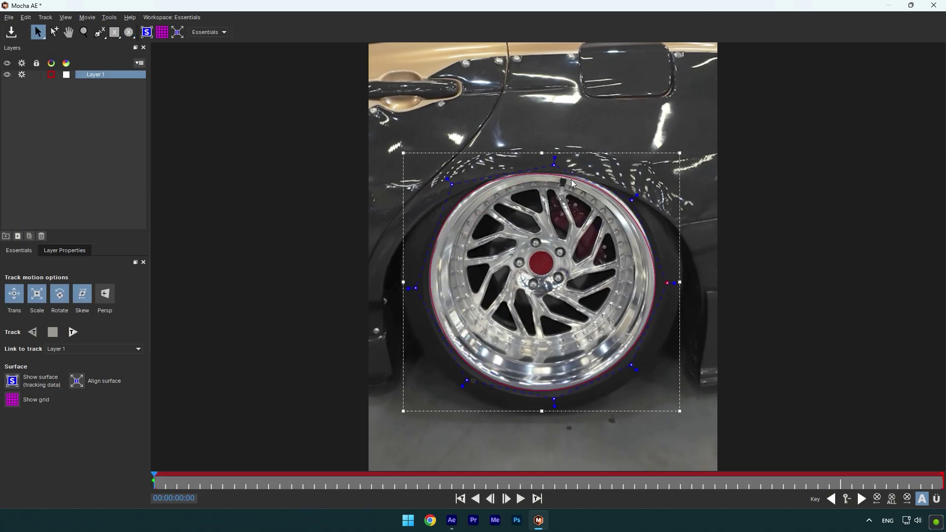
{"action": "left_click", "coordinate": [630, 195]}
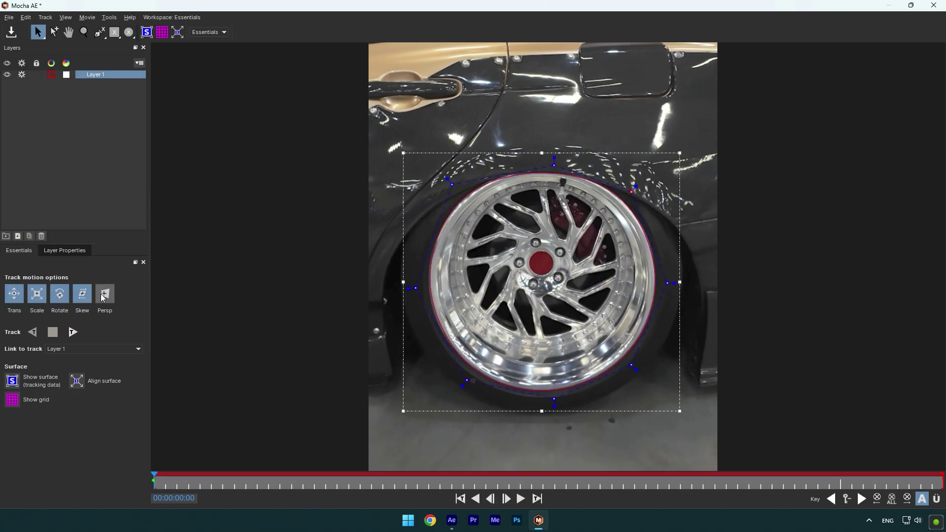
Step: Track the wheel forward, refit the ellipse's top and left edges when it drifts, and resume tracking
{"action": "left_click", "coordinate": [73, 333]}
{"action": "left_click", "coordinate": [73, 333]}
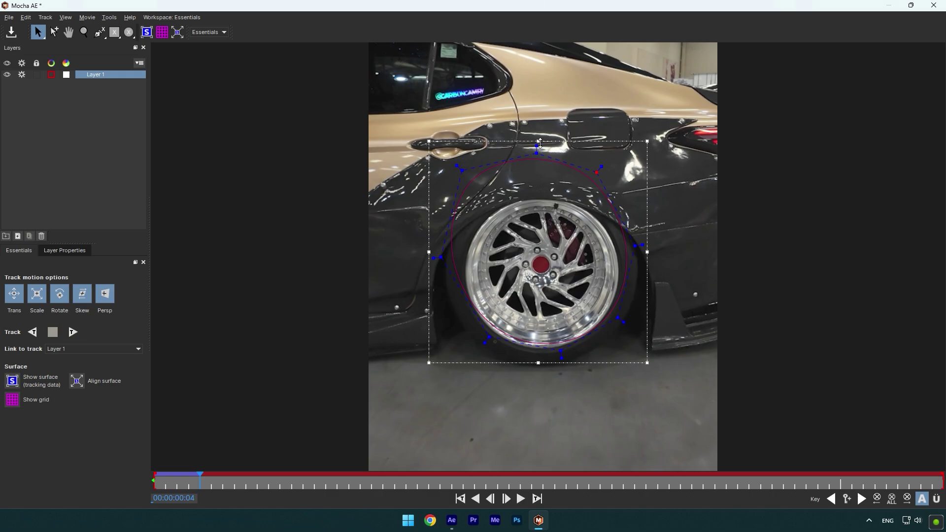
{"action": "left_click_drag", "start_coordinate": [539, 142], "coordinate": [541, 184]}
{"action": "left_click_drag", "start_coordinate": [429, 252], "coordinate": [440, 272]}
{"action": "left_click", "coordinate": [73, 333]}
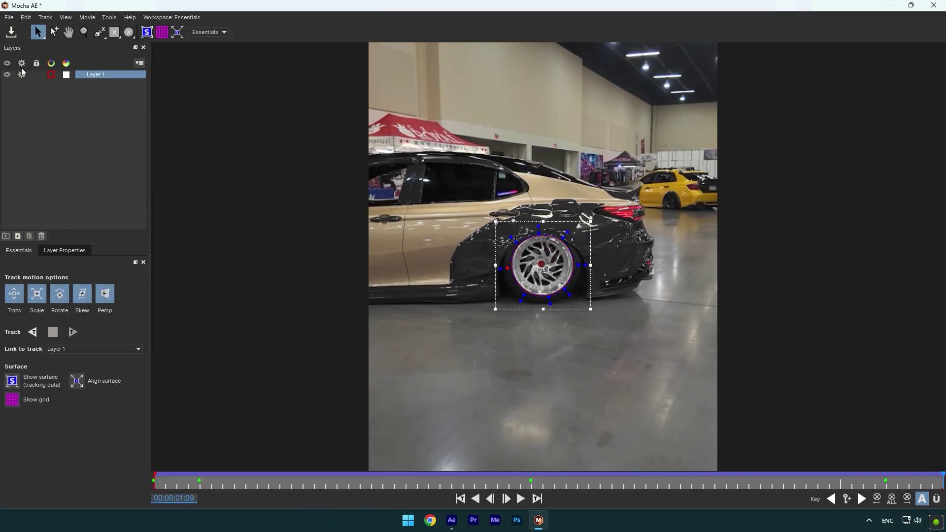
Step: Return to After Effects and create an AE mask on Clip from the Mocha matte
{"action": "left_click", "coordinate": [933, 5]}
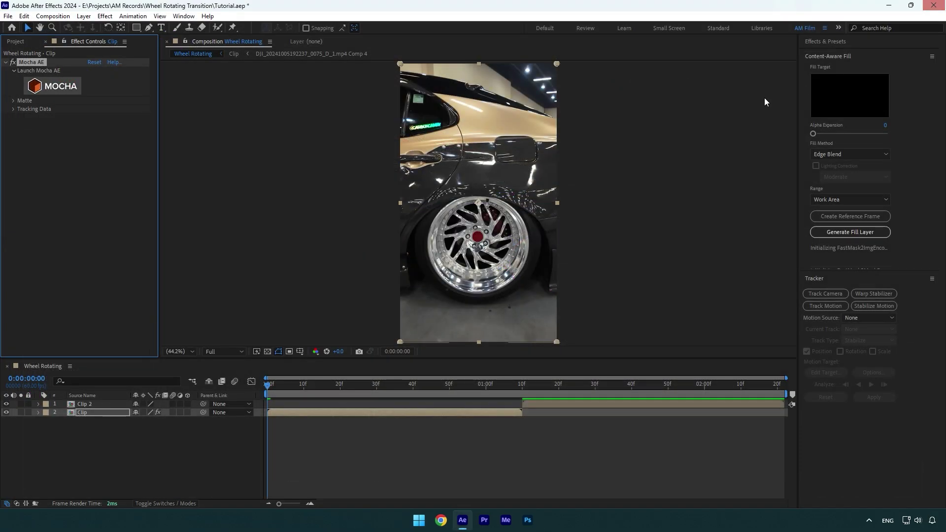
{"action": "left_click", "coordinate": [14, 100]}
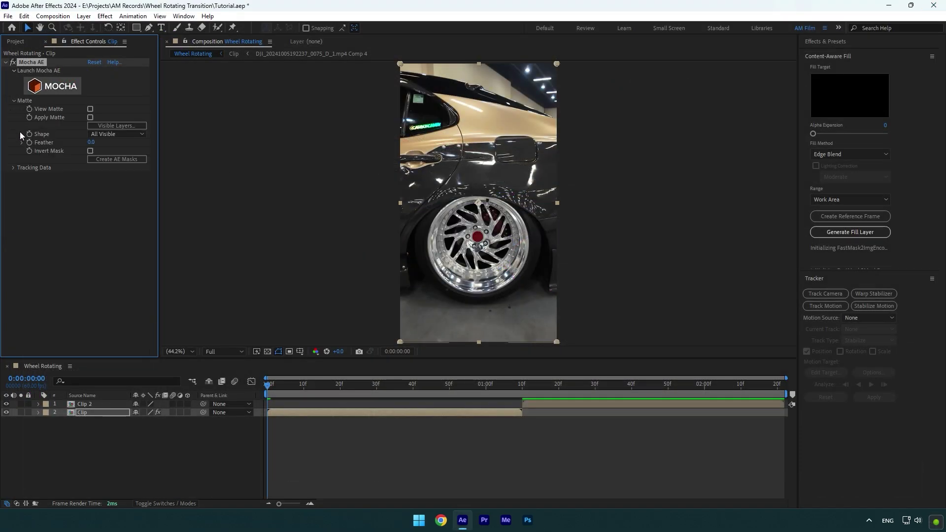
{"action": "left_click", "coordinate": [116, 160]}
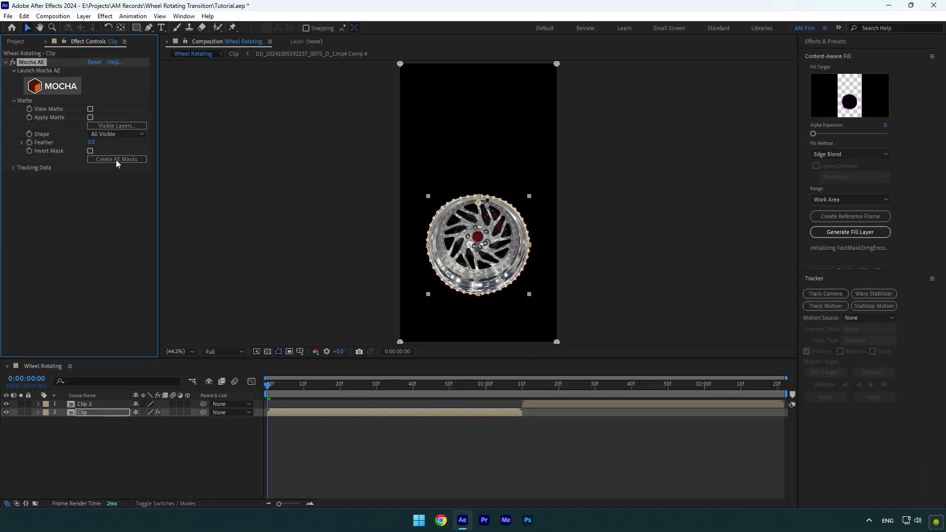
Step: Duplicate the masked Clip and strip the copy of its mask and Mocha AE effect
{"action": "left_click", "coordinate": [83, 414]}
{"action": "key", "text": "ctrl+d"}
{"action": "left_click", "coordinate": [84, 421]}
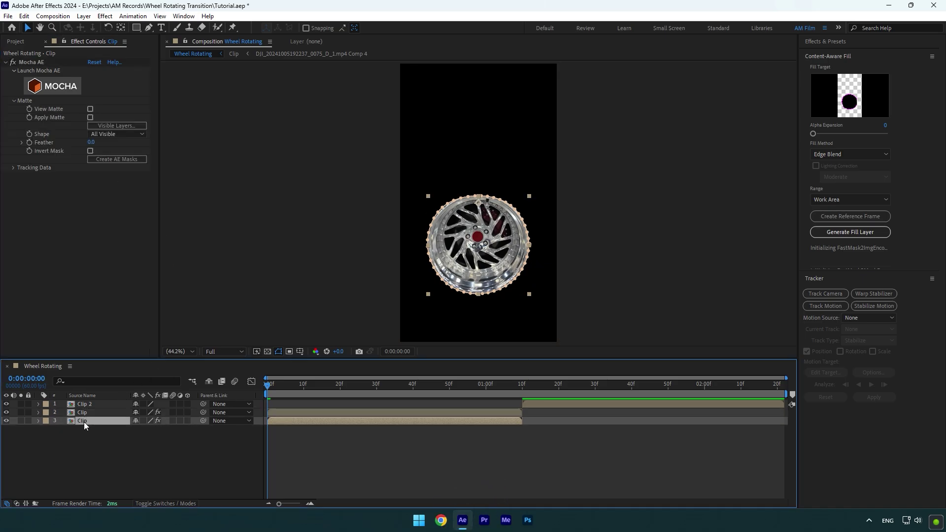
{"action": "key", "text": "m"}
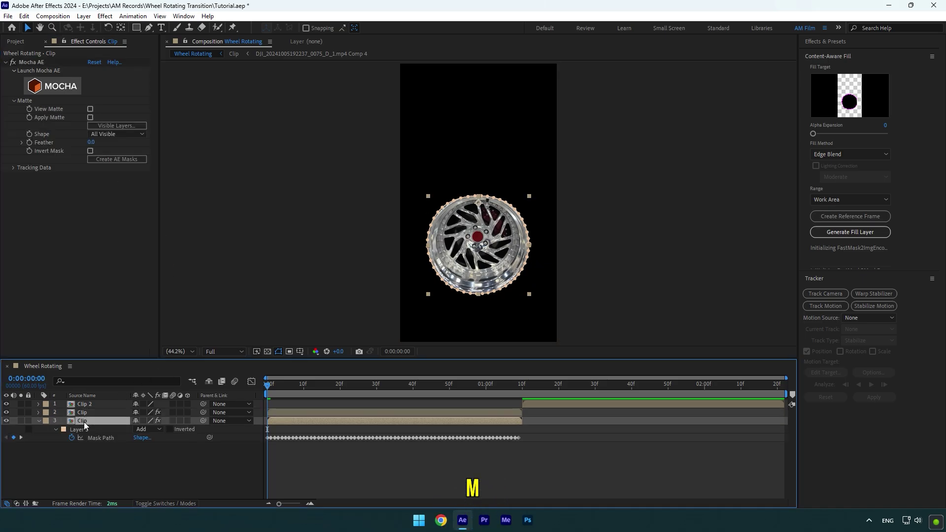
{"action": "left_click", "coordinate": [85, 429]}
{"action": "key", "text": "Delete"}
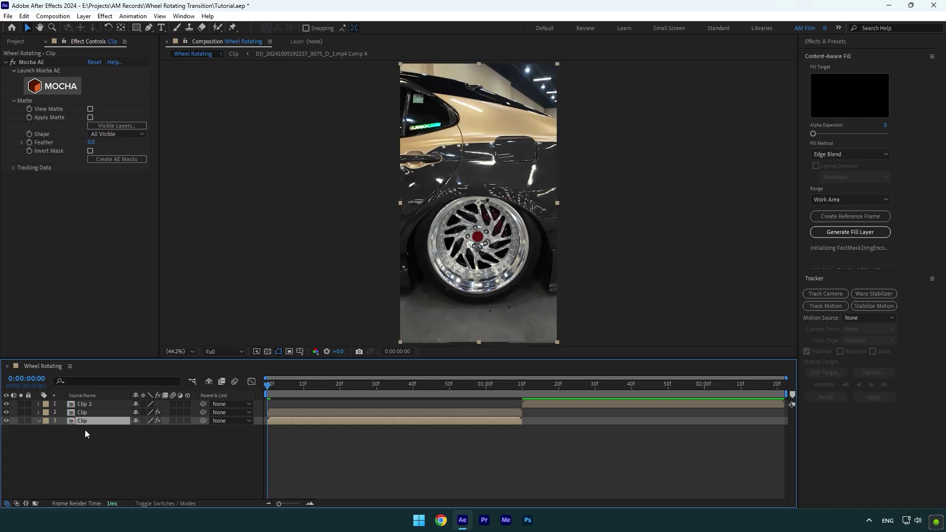
{"action": "left_click", "coordinate": [37, 62]}
{"action": "key", "text": "Delete"}
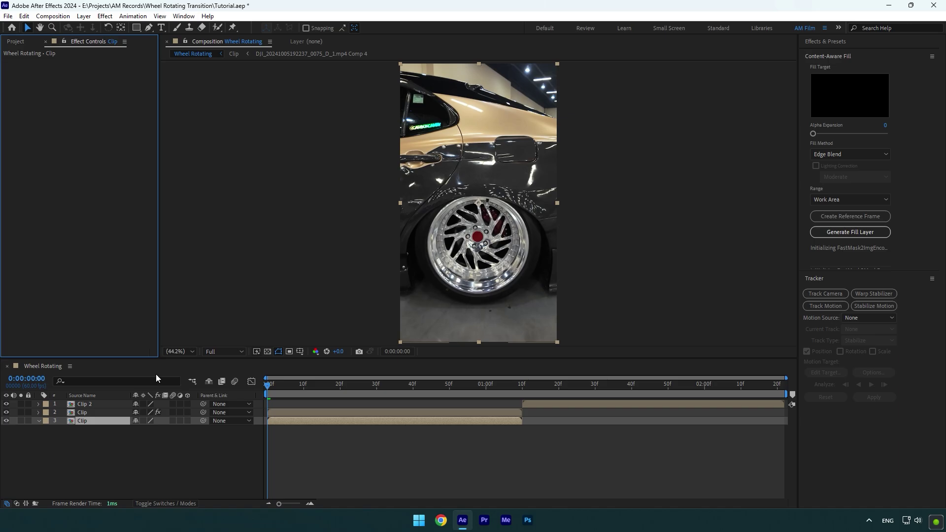
Step: Rename the masked layer to 'Wheel only'
{"action": "left_click", "coordinate": [82, 413]}
{"action": "right_click", "coordinate": [87, 415]}
{"action": "left_click", "coordinate": [111, 387]}
{"action": "type", "text": "W"}
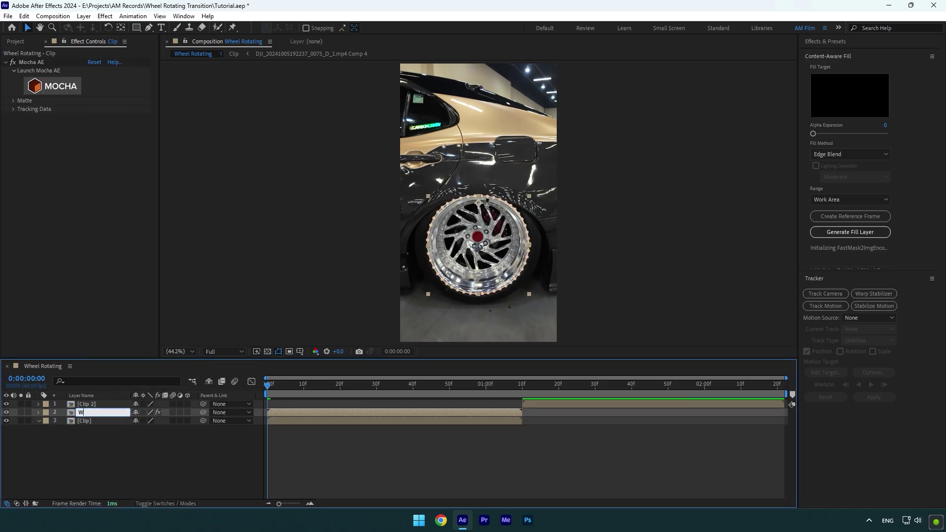
{"action": "type", "text": "heel only"}
{"action": "key", "text": "Return"}
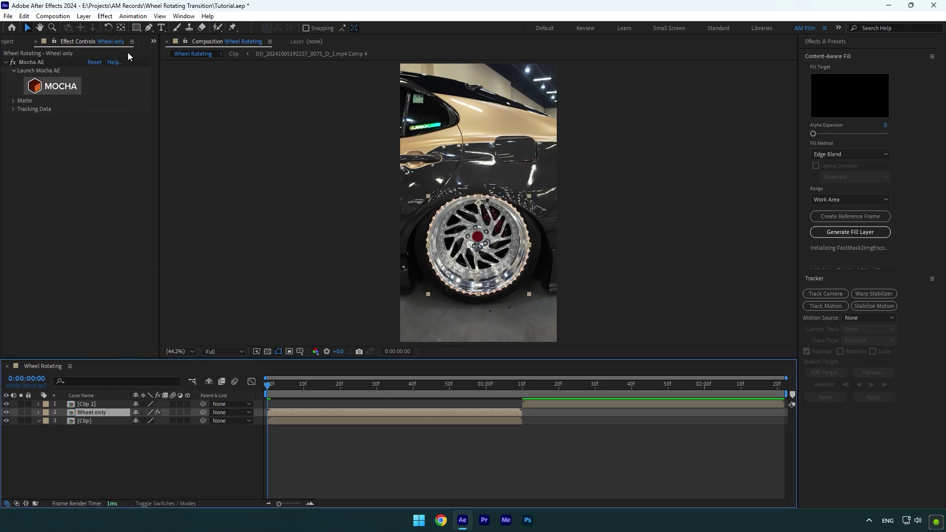
Step: Move the anchor point onto the wheel hub and start Anchor Point and Position keyframes
{"action": "left_click", "coordinate": [121, 28]}
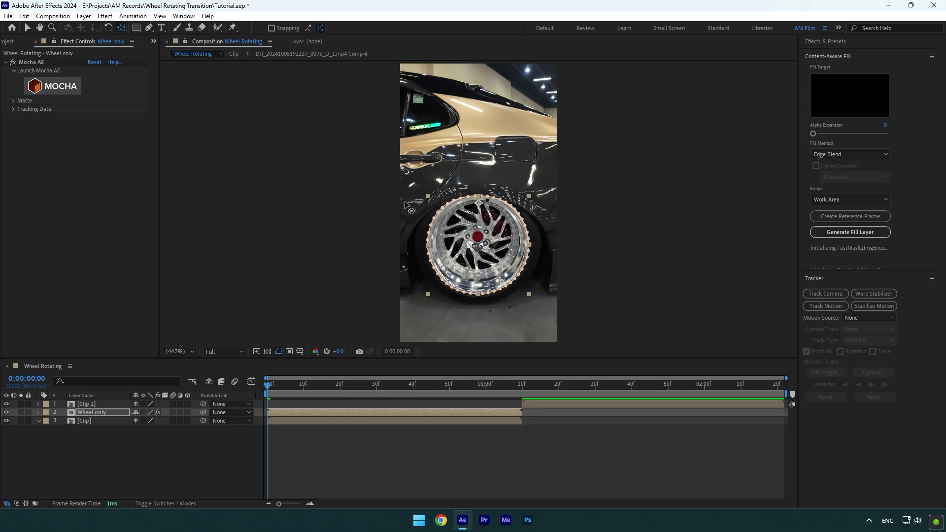
{"action": "left_click_drag", "start_coordinate": [486, 213], "coordinate": [485, 248]}
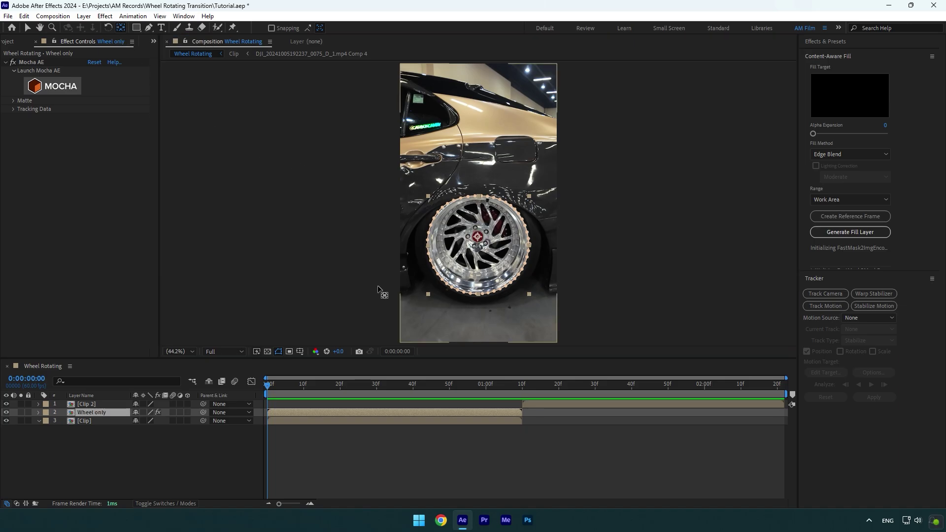
{"action": "left_click", "coordinate": [38, 412]}
{"action": "left_click", "coordinate": [47, 438]}
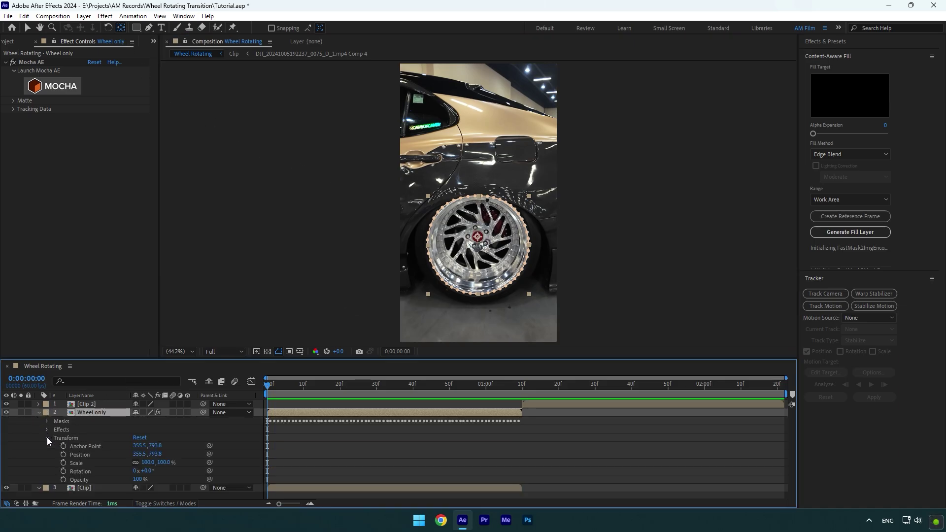
{"action": "left_click", "coordinate": [64, 445]}
{"action": "left_click", "coordinate": [63, 453]}
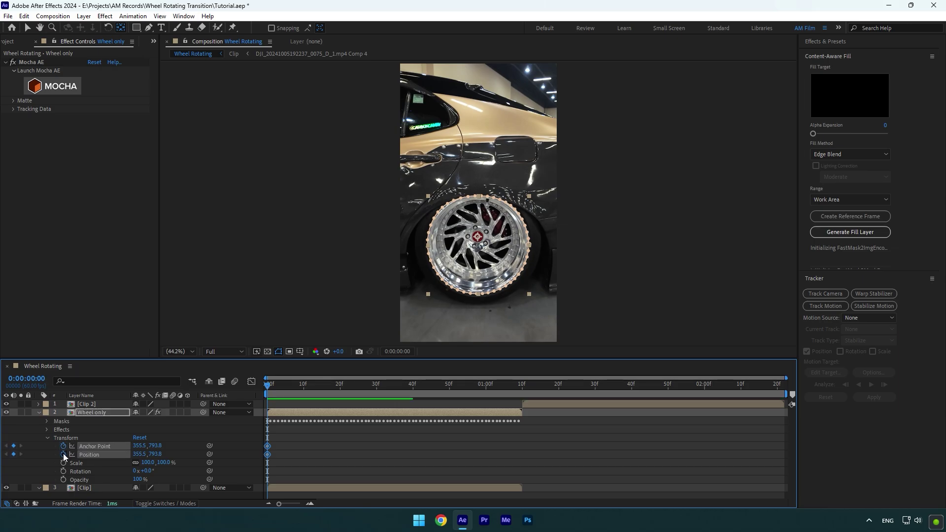
Step: Re-centre the anchor on the hub at frames 7 and 25
{"action": "left_click", "coordinate": [292, 384]}
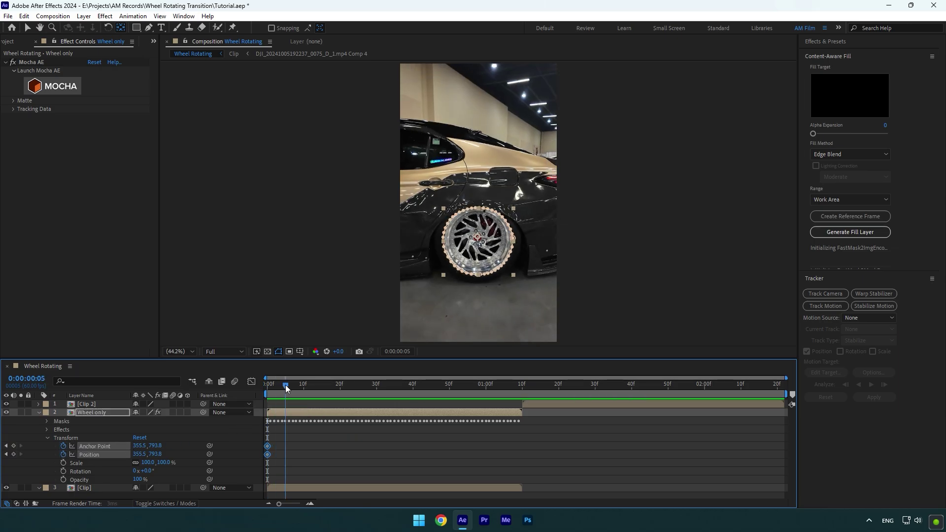
{"action": "key", "text": "slash"}
{"action": "left_click_drag", "start_coordinate": [476, 282], "coordinate": [477, 283]}
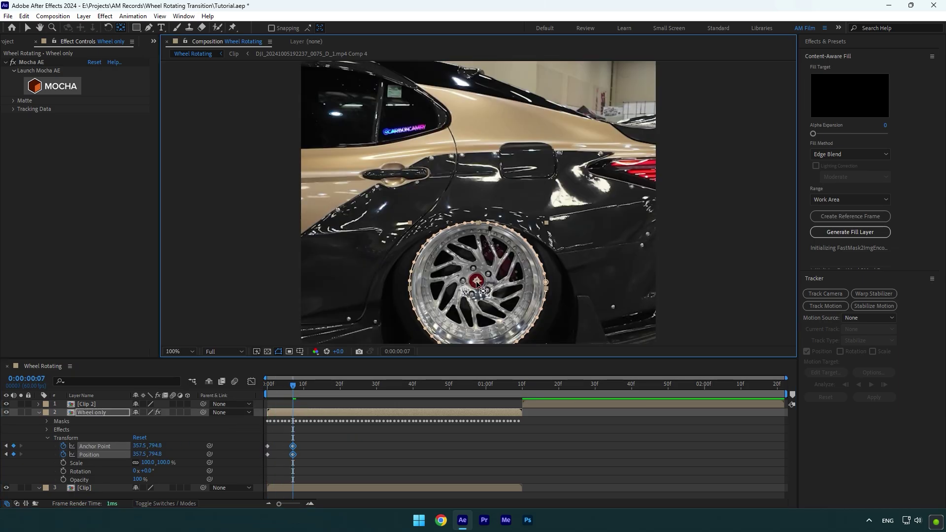
{"action": "left_click_drag", "start_coordinate": [305, 391], "coordinate": [358, 391]}
{"action": "scroll", "coordinate": [484, 312], "scroll_direction": "up", "scroll_amount": 2}
{"action": "left_click_drag", "start_coordinate": [500, 306], "coordinate": [480, 187]}
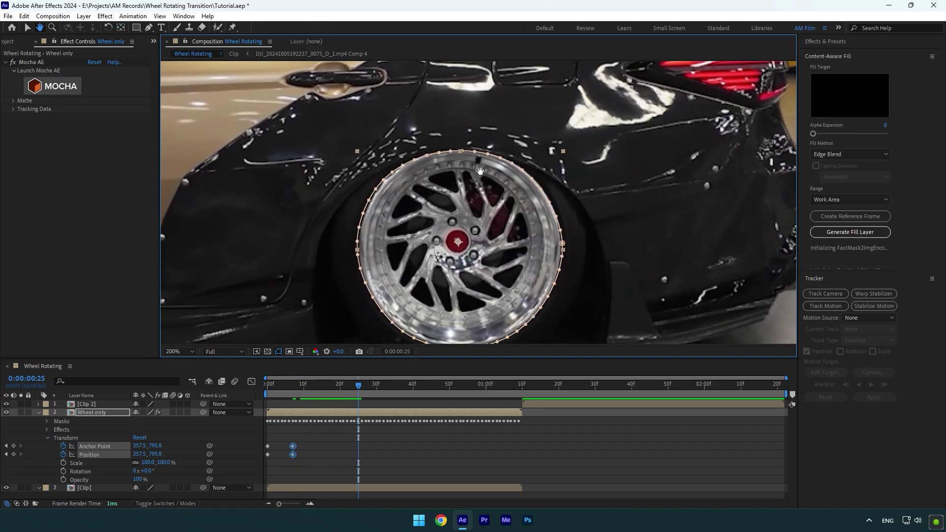
{"action": "left_click_drag", "start_coordinate": [456, 241], "coordinate": [455, 241]}
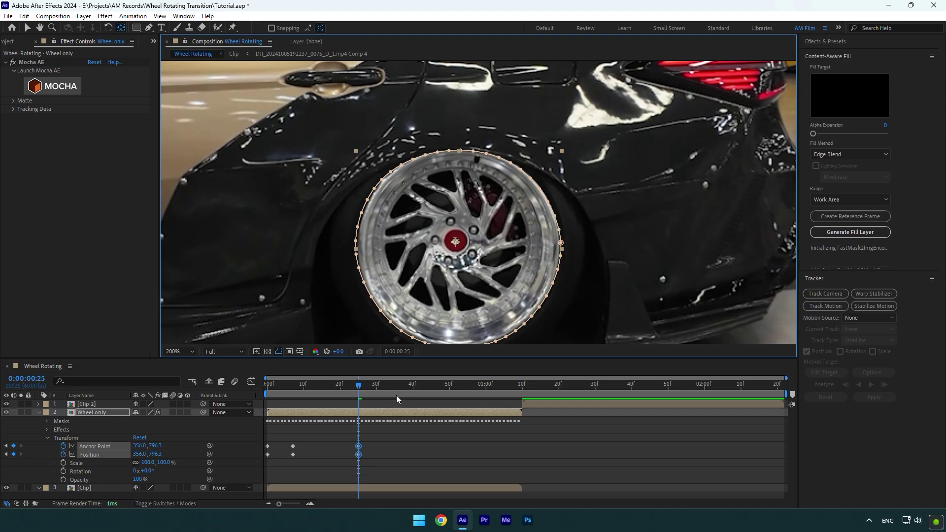
Step: Re-centre the anchor on the hub at 01:03 and 01:09, then verify it stays centred
{"action": "left_click_drag", "start_coordinate": [397, 391], "coordinate": [497, 391]}
{"action": "left_click_drag", "start_coordinate": [456, 239], "coordinate": [457, 238]}
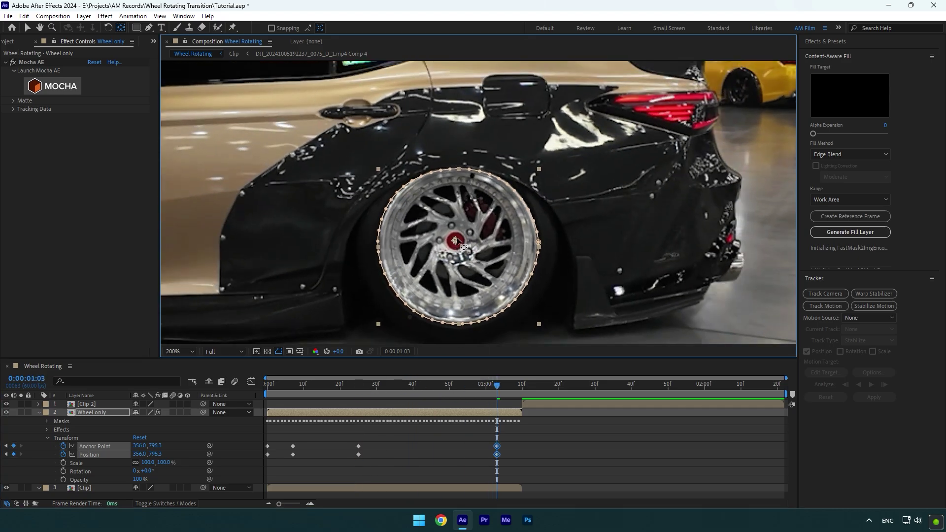
{"action": "left_click_drag", "start_coordinate": [495, 389], "coordinate": [517, 389]}
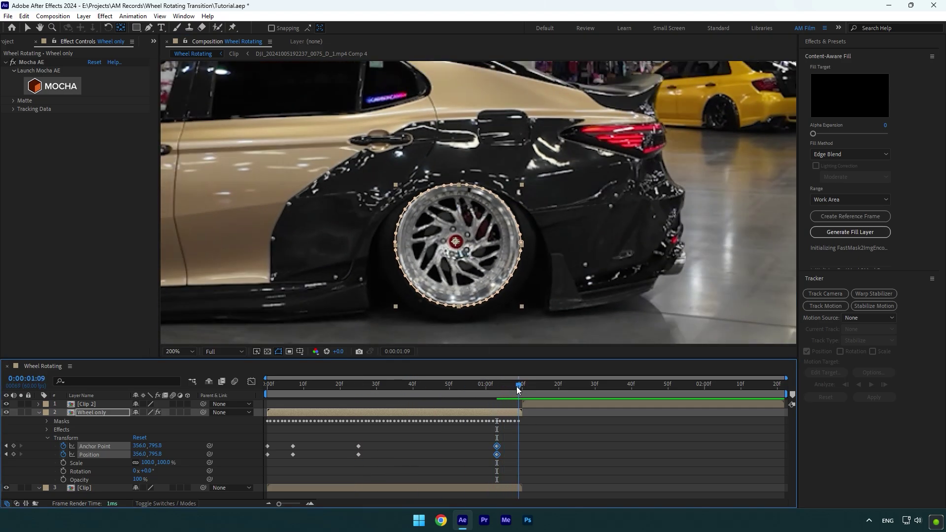
{"action": "left_click_drag", "start_coordinate": [456, 241], "coordinate": [457, 241]}
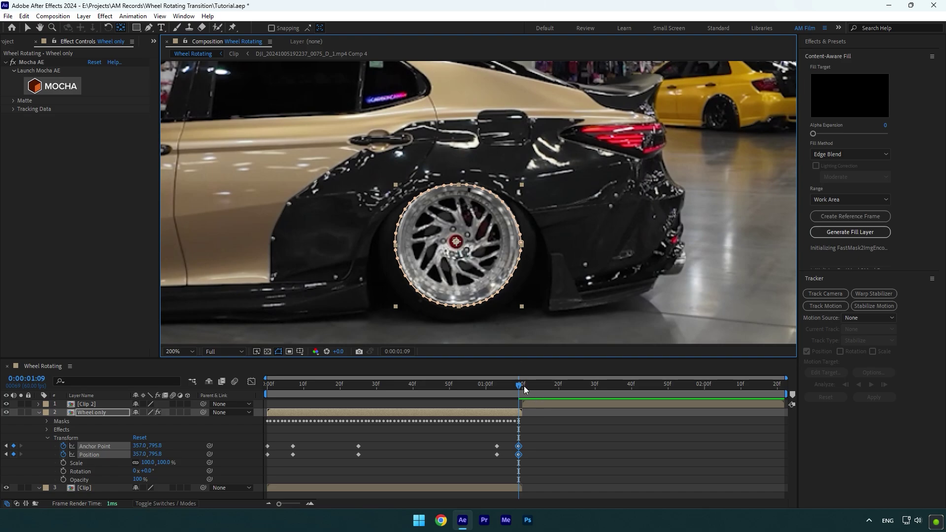
{"action": "left_click_drag", "start_coordinate": [524, 385], "coordinate": [420, 389]}
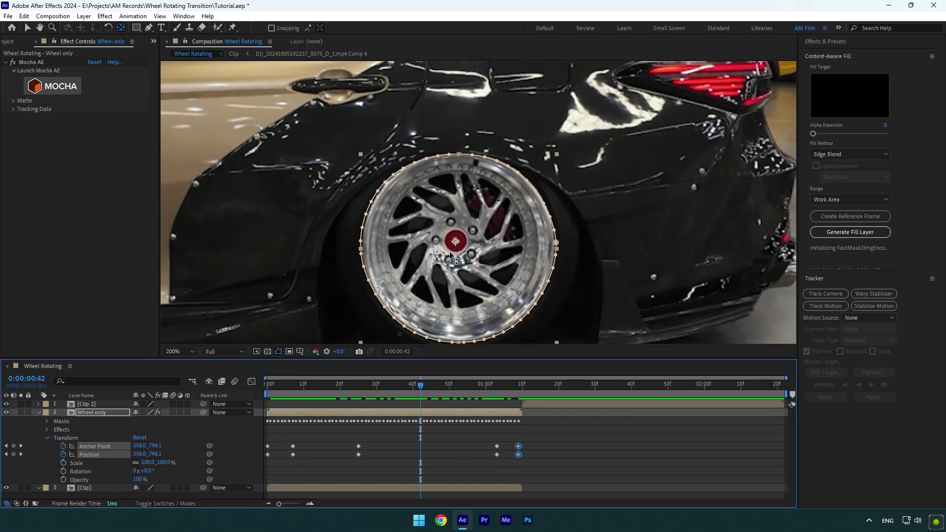
{"action": "key", "text": "comma"}
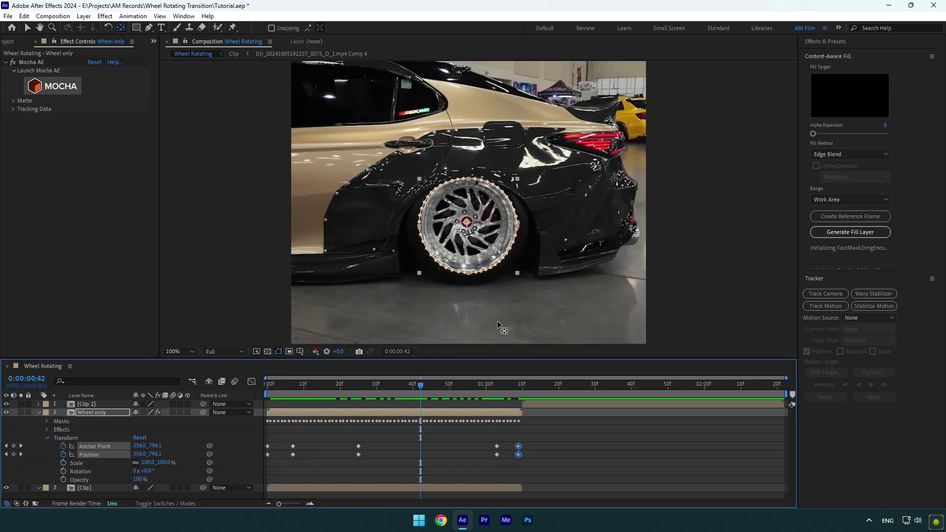
Step: Add a starting Rotation keyframe on Wheel only at 00:51
{"action": "key", "text": "r"}
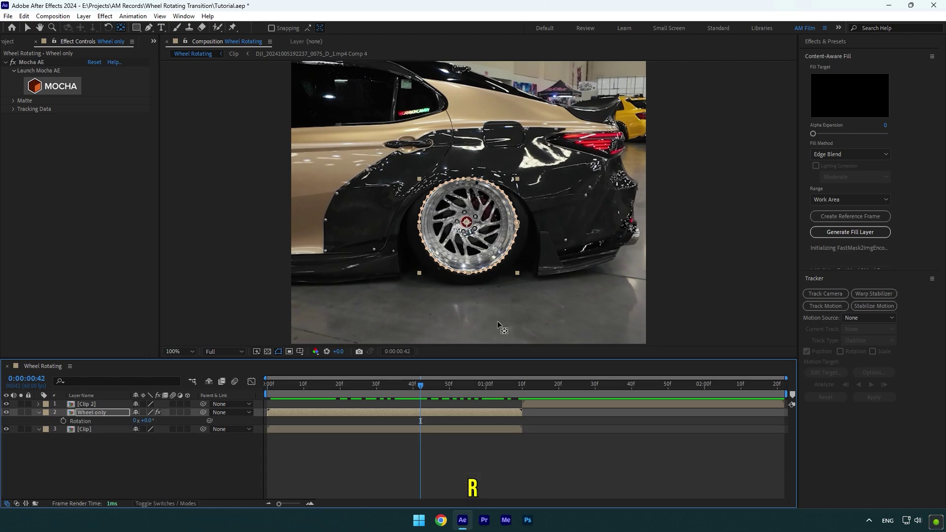
{"action": "key", "text": "v"}
{"action": "left_click_drag", "start_coordinate": [418, 386], "coordinate": [454, 392]}
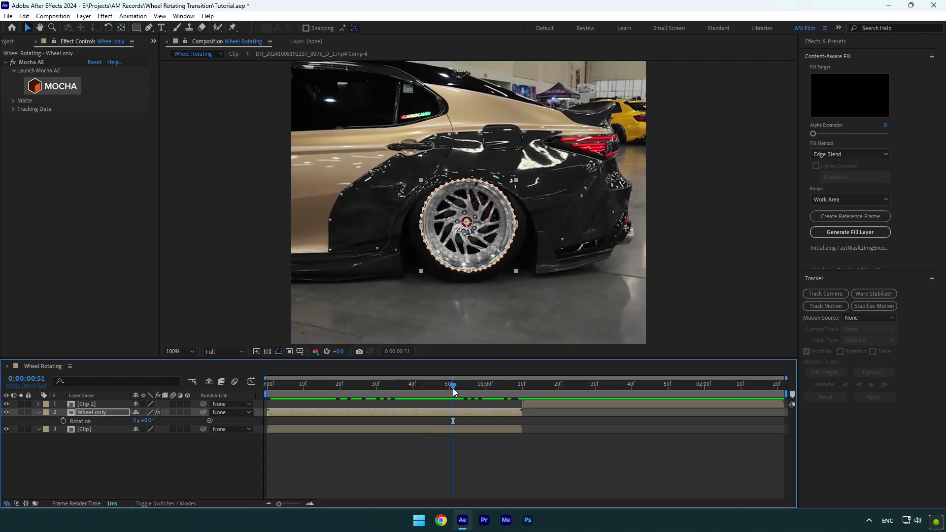
{"action": "left_click", "coordinate": [64, 421]}
Step: Set Rotation to 1x+0.0° at 01:09 to keyframe one full revolution
{"action": "left_click_drag", "start_coordinate": [453, 385], "coordinate": [521, 392]}
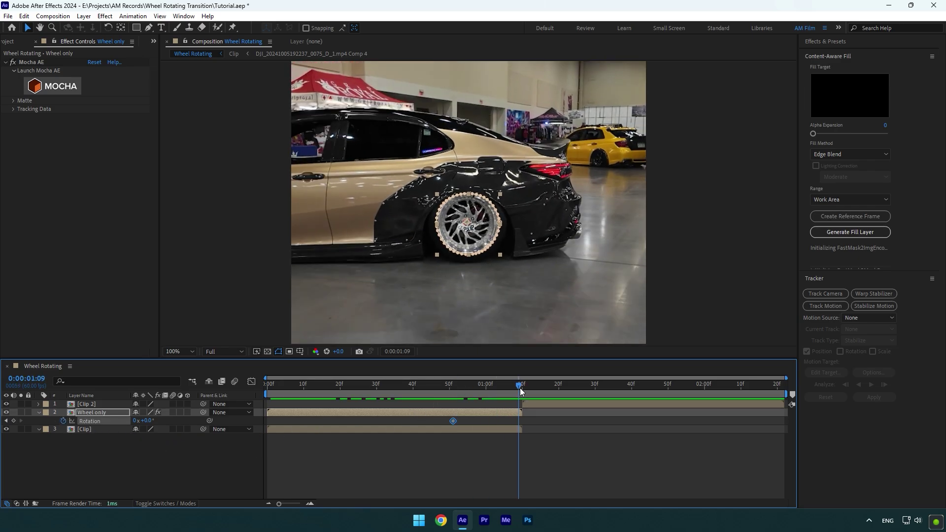
{"action": "left_click", "coordinate": [135, 421]}
{"action": "type", "text": "1"}
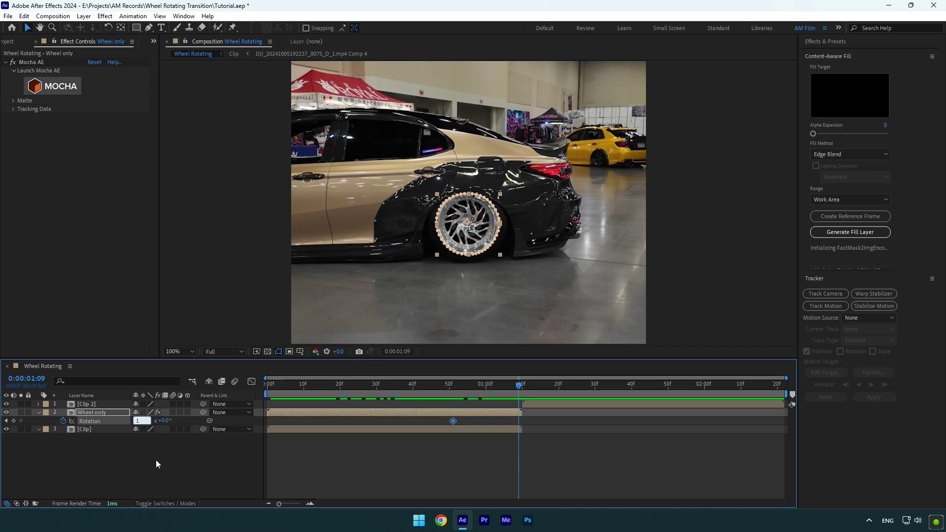
{"action": "key", "text": "Return"}
Step: Preview the wheel spin from the start and stop near 0:58
{"action": "left_click_drag", "start_coordinate": [501, 380], "coordinate": [267, 387]}
{"action": "key", "text": "space"}
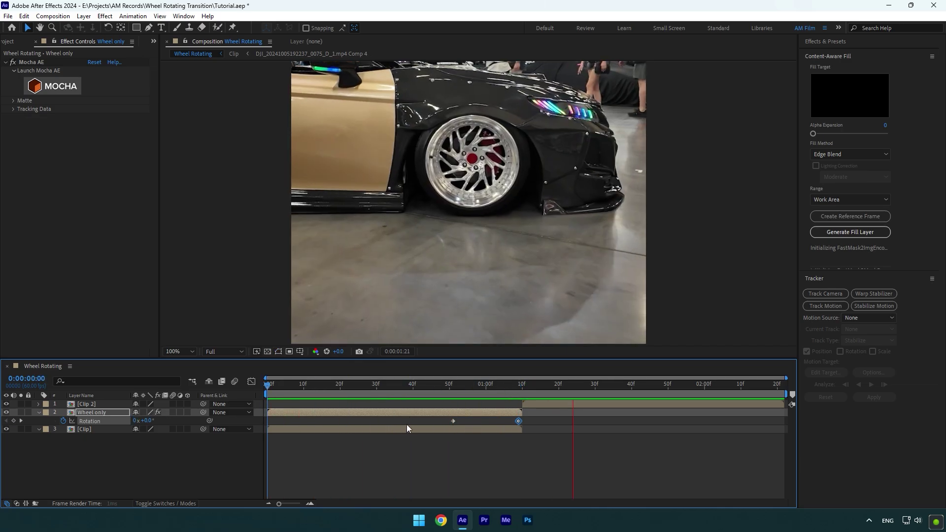
{"action": "left_click_drag", "start_coordinate": [443, 386], "coordinate": [479, 386]}
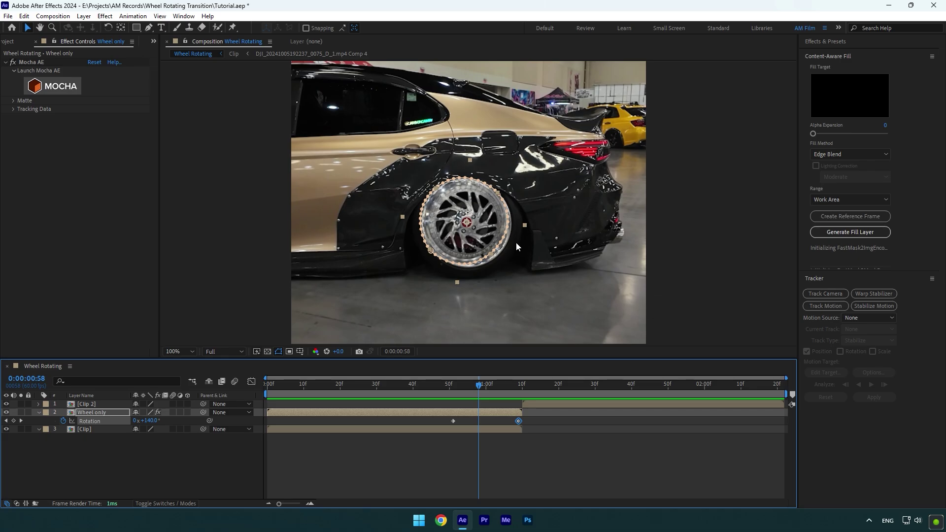
Step: At 1:03, drag Wheel only's anchor onto the hub with Pan Behind, then check alignment
{"action": "key", "text": "u"}
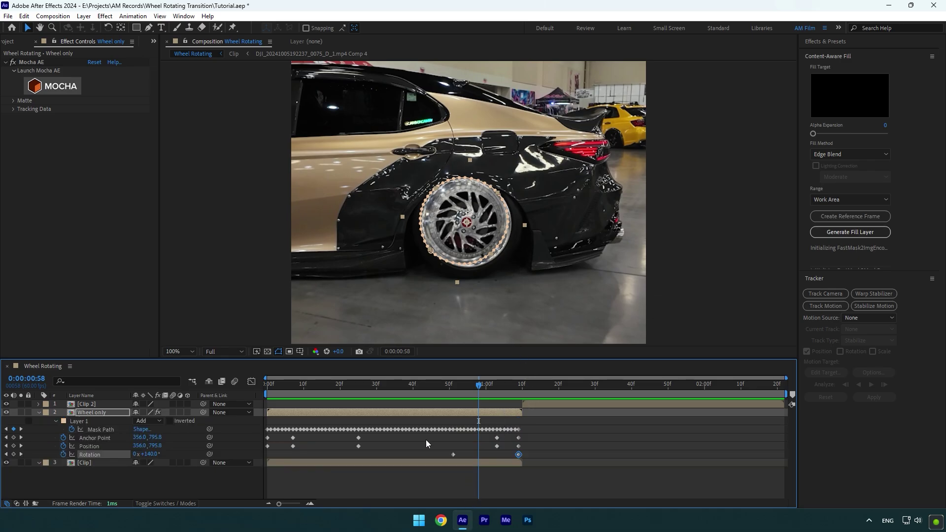
{"action": "left_click", "coordinate": [93, 446]}
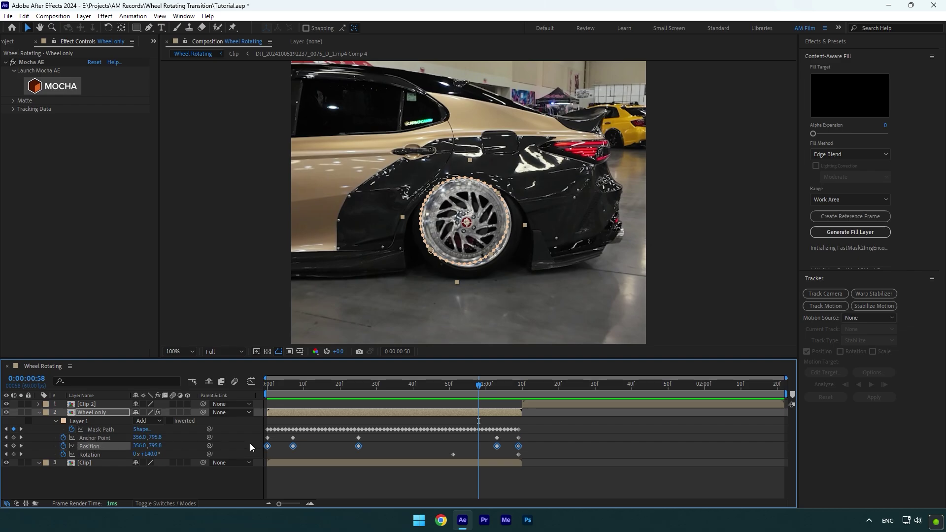
{"action": "left_click_drag", "start_coordinate": [479, 386], "coordinate": [496, 386]}
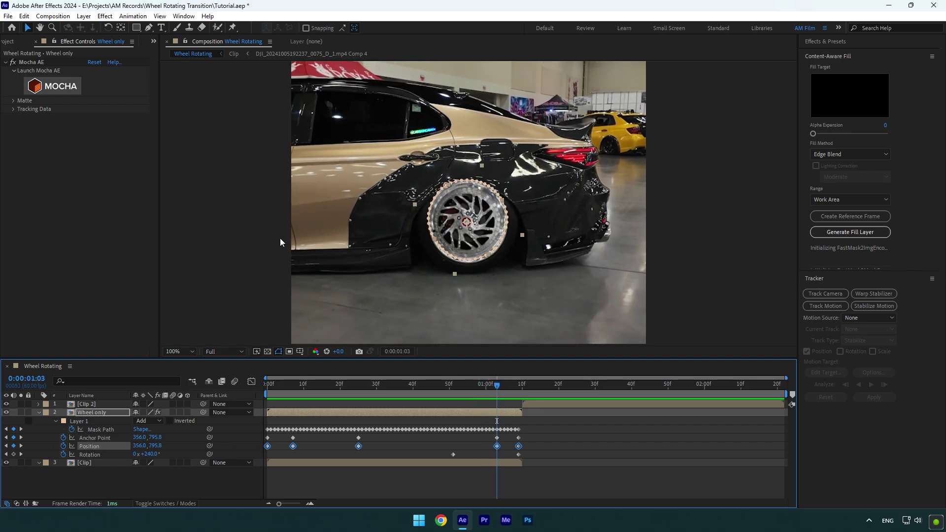
{"action": "left_click", "coordinate": [121, 28]}
{"action": "key", "text": "period"}
{"action": "left_click_drag", "start_coordinate": [458, 249], "coordinate": [457, 247]}
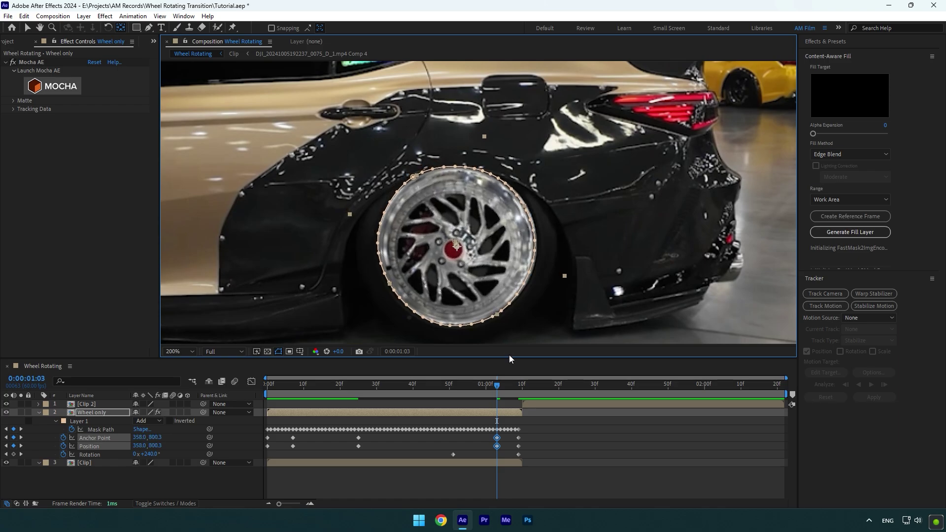
{"action": "mouse_move", "coordinate": [497, 386]}
{"action": "left_mouse_down"}
{"action": "mouse_move", "coordinate": [421, 384]}
{"action": "mouse_move", "coordinate": [515, 387]}
{"action": "mouse_move", "coordinate": [470, 386]}
{"action": "mouse_move", "coordinate": [492, 385]}
{"action": "left_mouse_up"}
{"action": "scroll", "coordinate": [496, 258], "scroll_direction": "down", "scroll_amount": 2}
Step: Apply Easy Ease to both Rotation keyframes of Wheel only
{"action": "key", "text": "v"}
{"action": "left_click", "coordinate": [452, 454]}
{"action": "left_click", "coordinate": [518, 454], "text": "shift"}
{"action": "key", "text": "F9"}
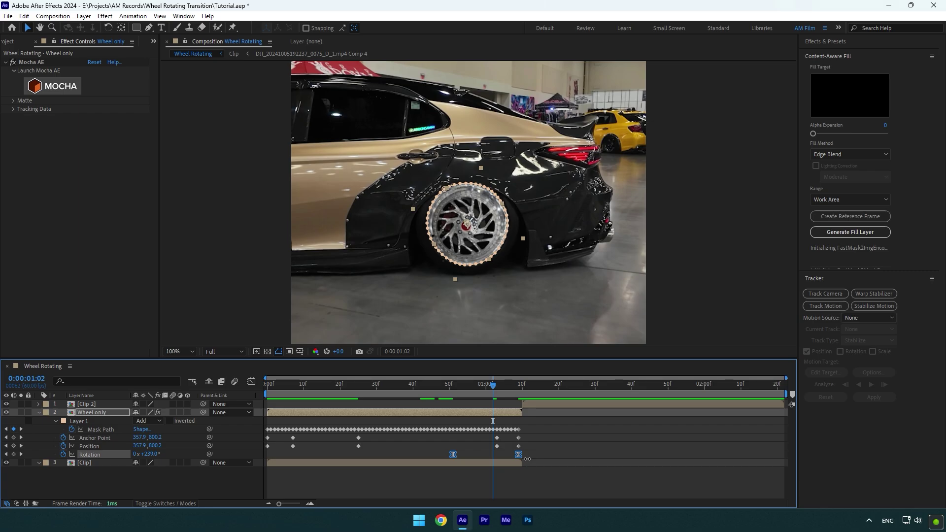
Step: In the speed graph, drag the influence to 100% for a sharp acceleration, then fit the viewer
{"action": "left_click", "coordinate": [251, 382]}
{"action": "right_click", "coordinate": [328, 436]}
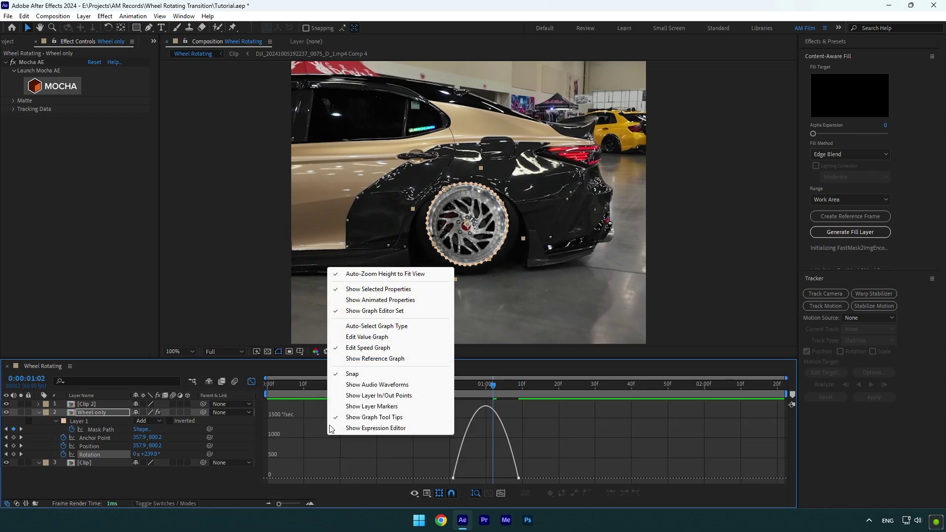
{"action": "left_click", "coordinate": [386, 351]}
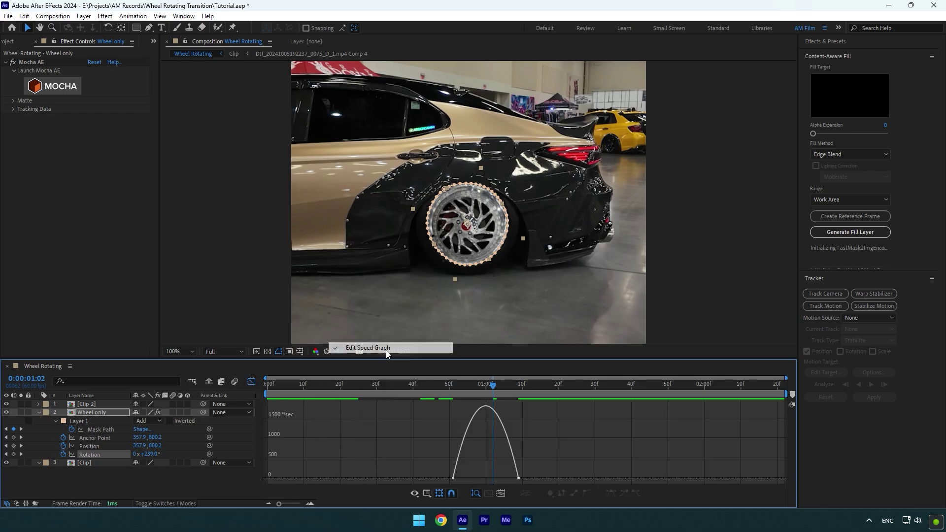
{"action": "left_click_drag", "start_coordinate": [441, 468], "coordinate": [516, 479]}
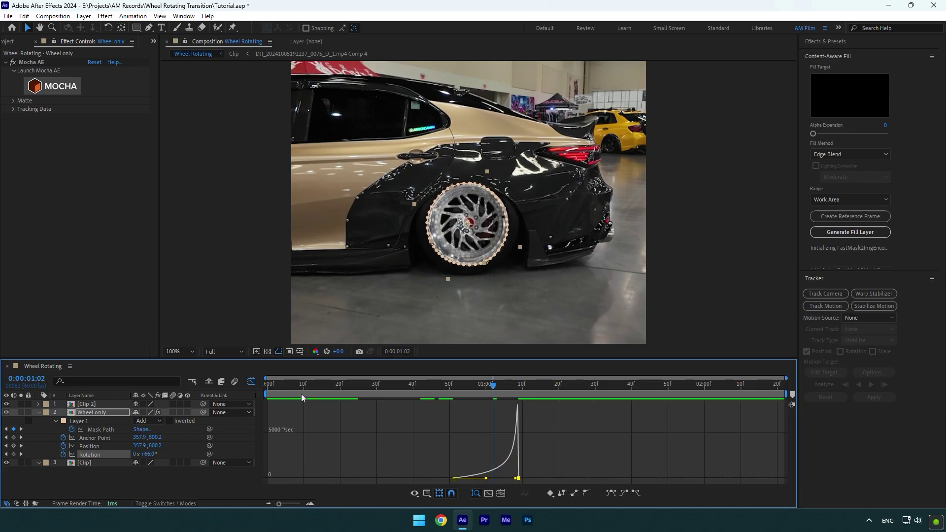
{"action": "left_click", "coordinate": [251, 381]}
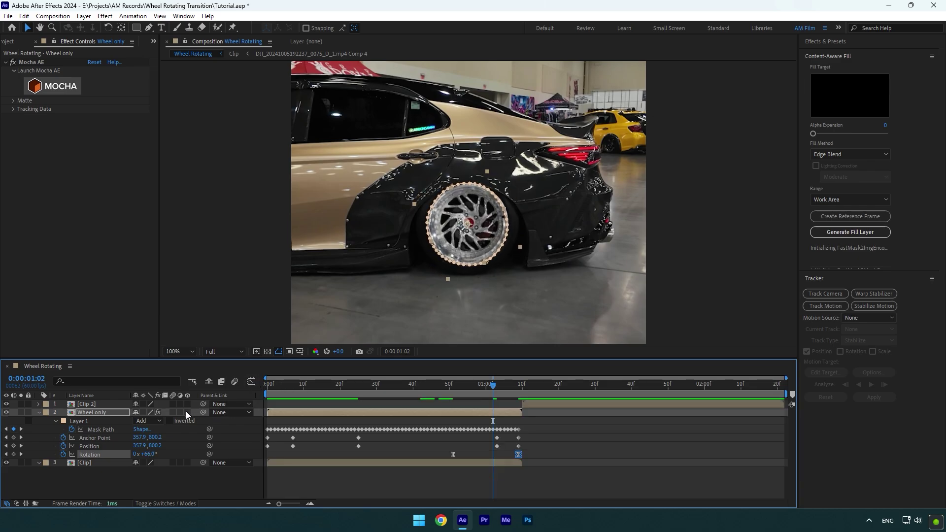
{"action": "left_click", "coordinate": [182, 349]}
{"action": "left_click", "coordinate": [200, 190]}
Step: Preview the spin, then launch Mocha AE on Clip 2 and track its wheel spline forward
{"action": "key", "text": "space"}
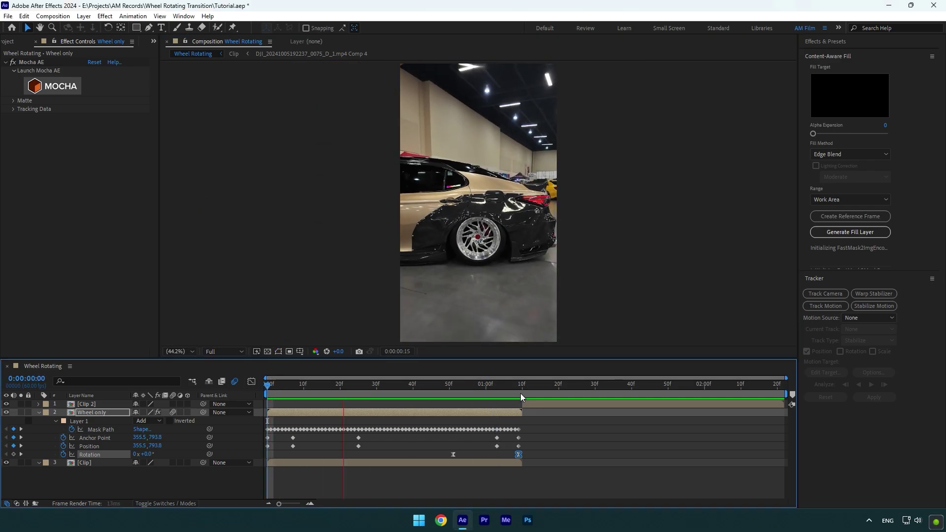
{"action": "left_click_drag", "start_coordinate": [486, 390], "coordinate": [523, 391]}
{"action": "key", "text": "u"}
{"action": "left_click", "coordinate": [52, 86]}
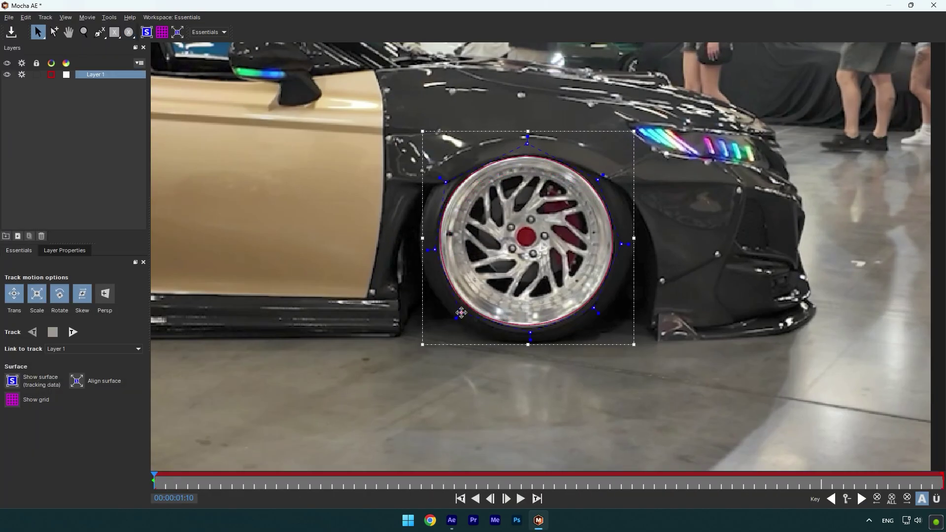
{"action": "left_click", "coordinate": [73, 332]}
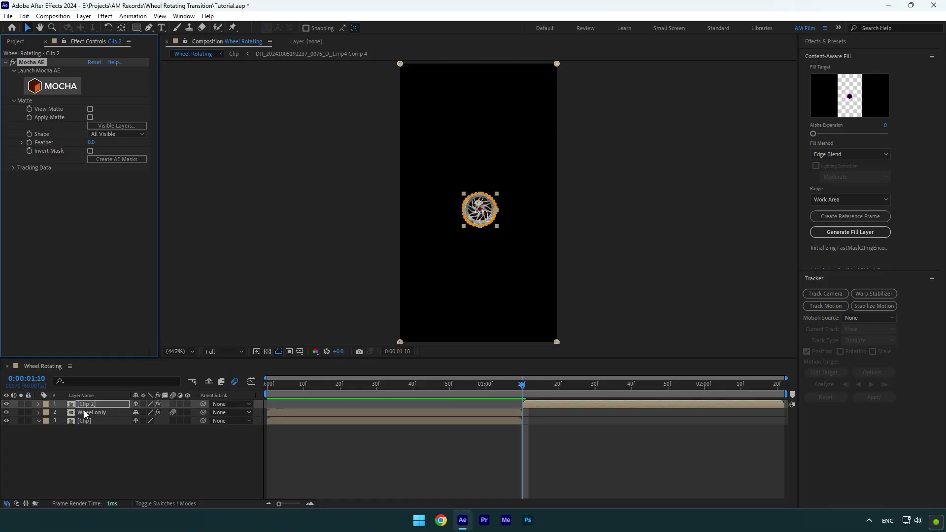
Step: Keyframe Wheel only 2's Rotation at 1:10 with a starting value of -1x+0.0°
{"action": "scroll", "coordinate": [493, 236], "scroll_direction": "up", "scroll_amount": 5}
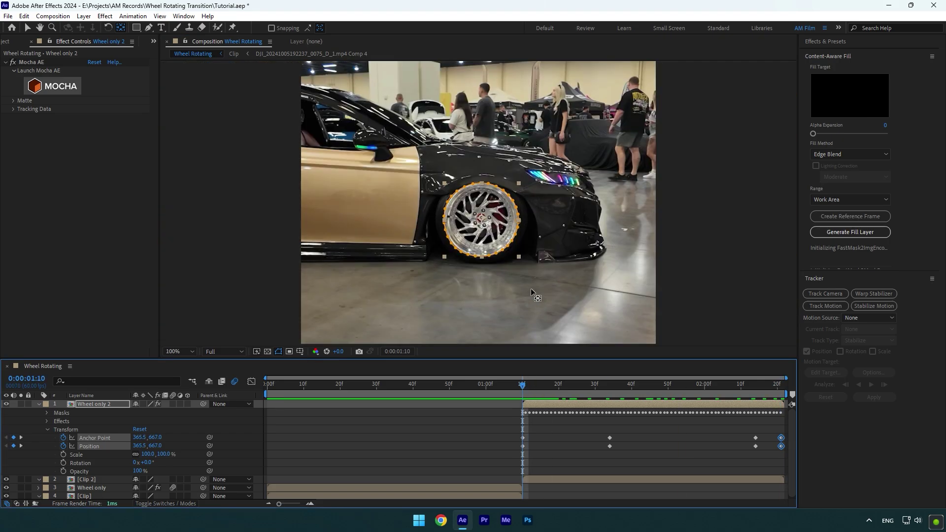
{"action": "key", "text": "r"}
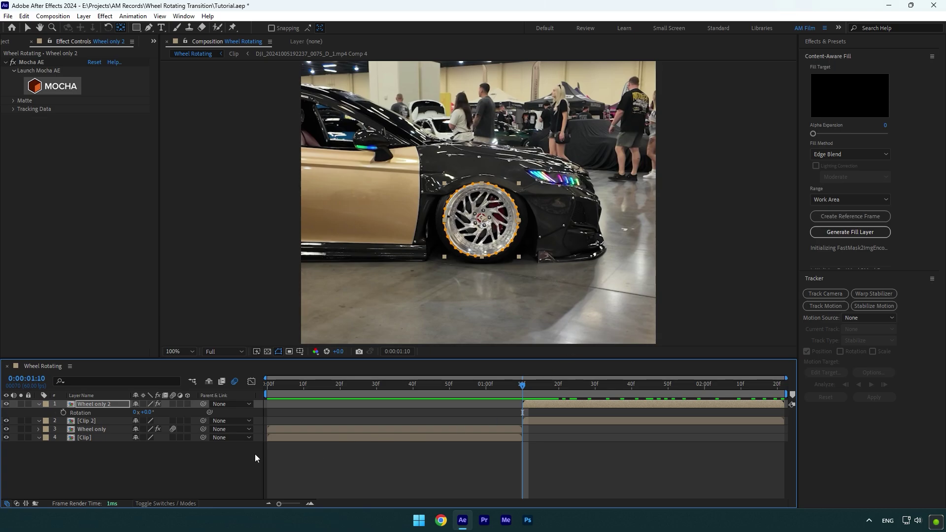
{"action": "left_click", "coordinate": [64, 413]}
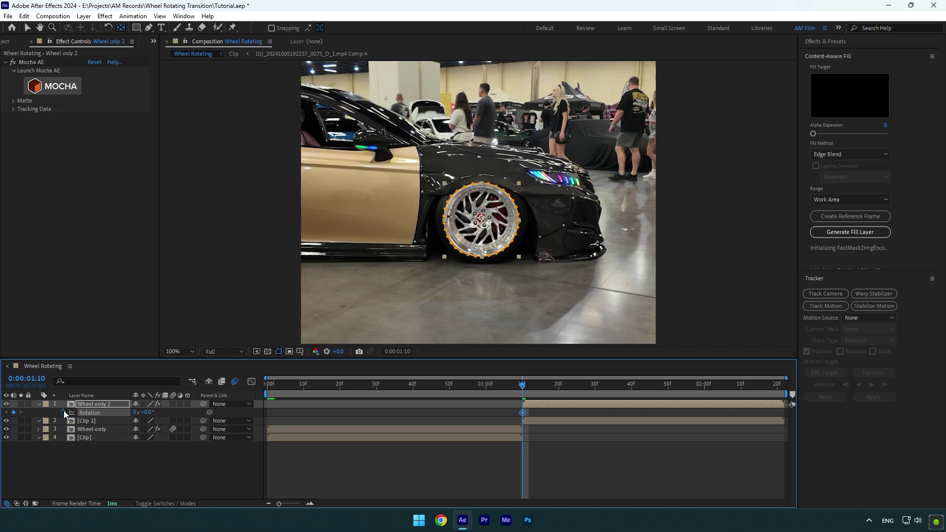
{"action": "left_click", "coordinate": [135, 413]}
{"action": "type", "text": "1"}
{"action": "key", "text": "Return"}
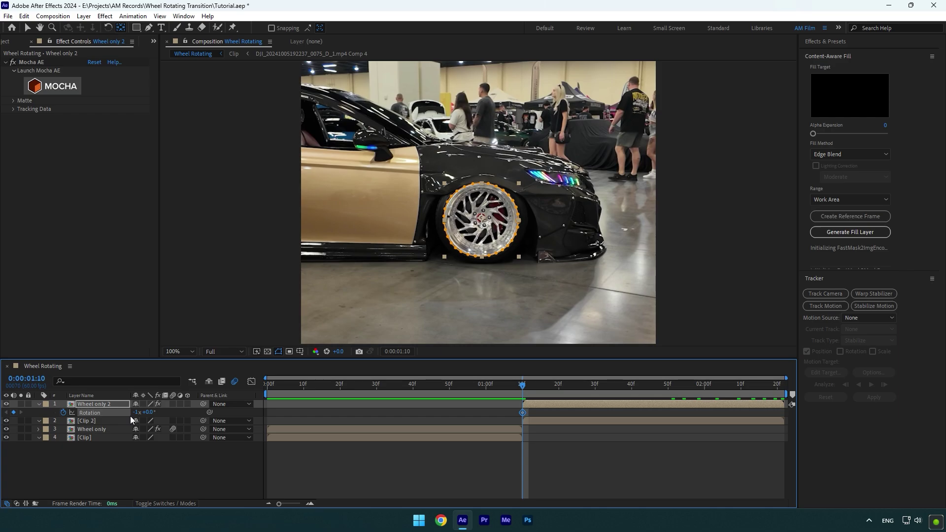
Step: Add an ending Rotation keyframe of 0x+0.0° at 1:37
{"action": "left_click_drag", "start_coordinate": [525, 382], "coordinate": [618, 384]}
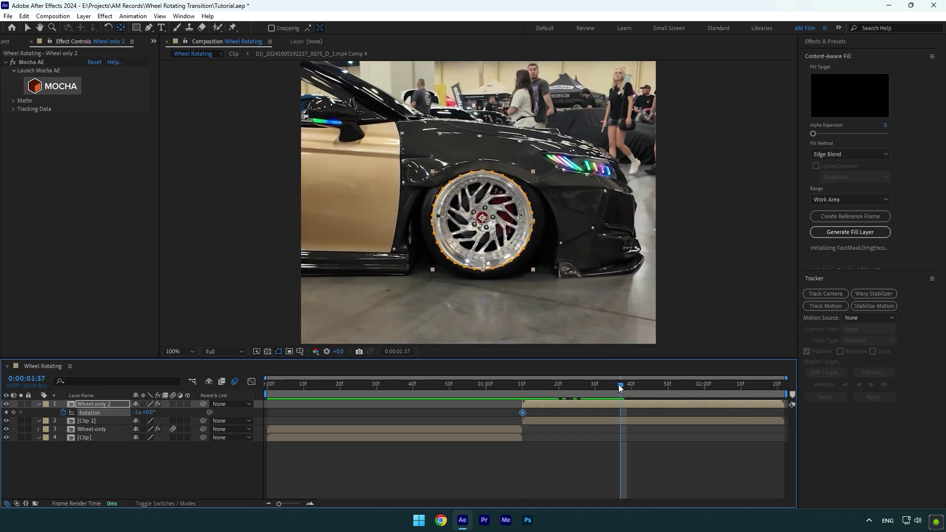
{"action": "left_click", "coordinate": [138, 412]}
{"action": "key", "text": "Return"}
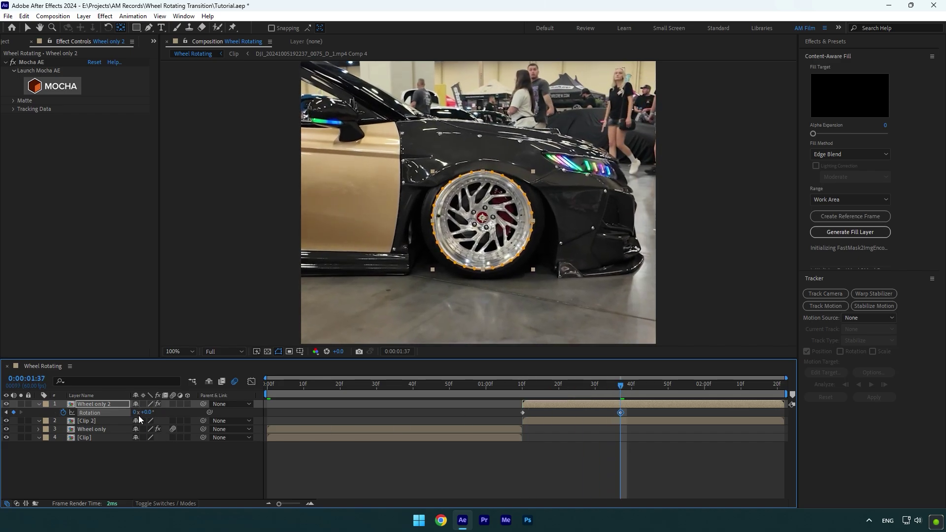
Step: Easy Ease both keyframes and shape the speed graph so speed peaks at the start
{"action": "left_click_drag", "start_coordinate": [638, 418], "coordinate": [515, 422]}
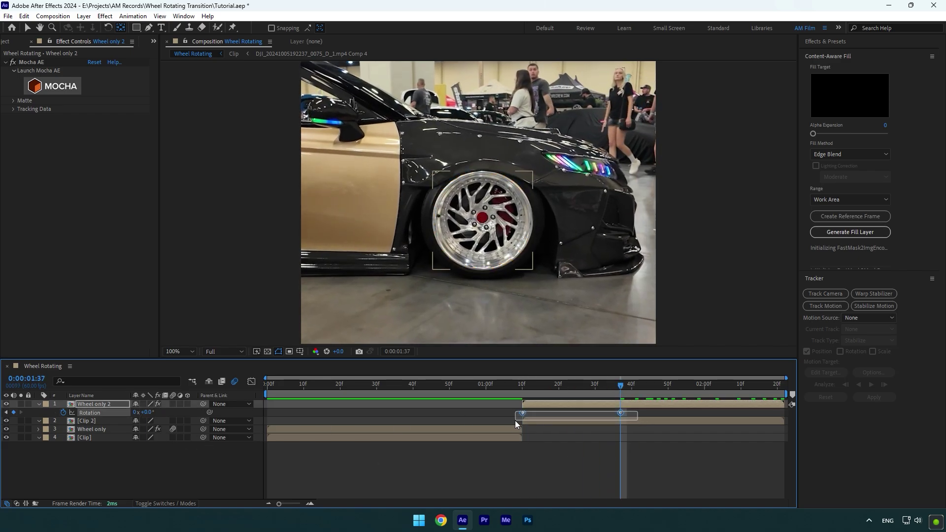
{"action": "key", "text": "F9"}
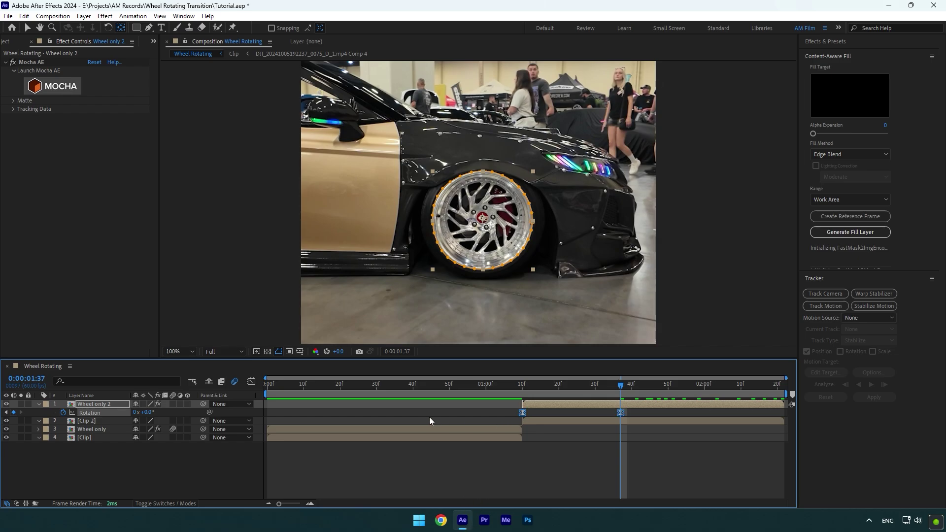
{"action": "left_click", "coordinate": [251, 382]}
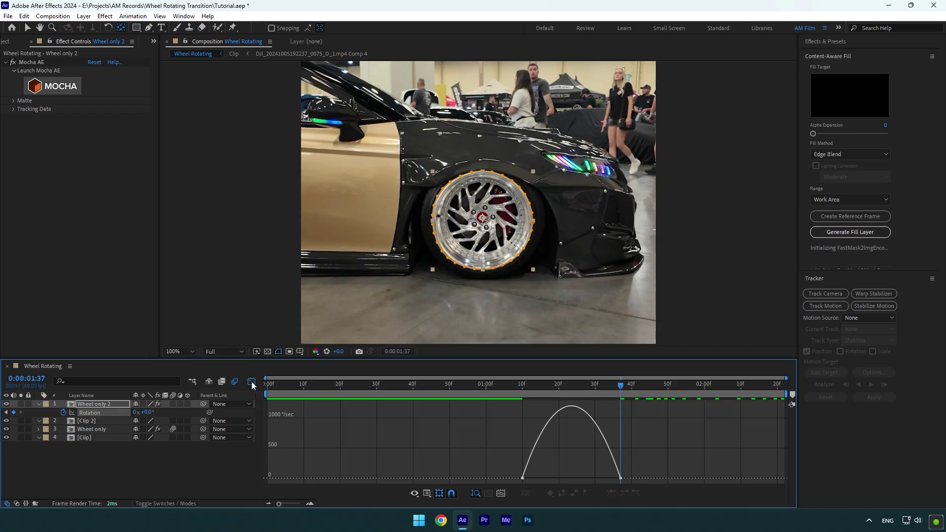
{"action": "left_click_drag", "start_coordinate": [602, 483], "coordinate": [526, 482]}
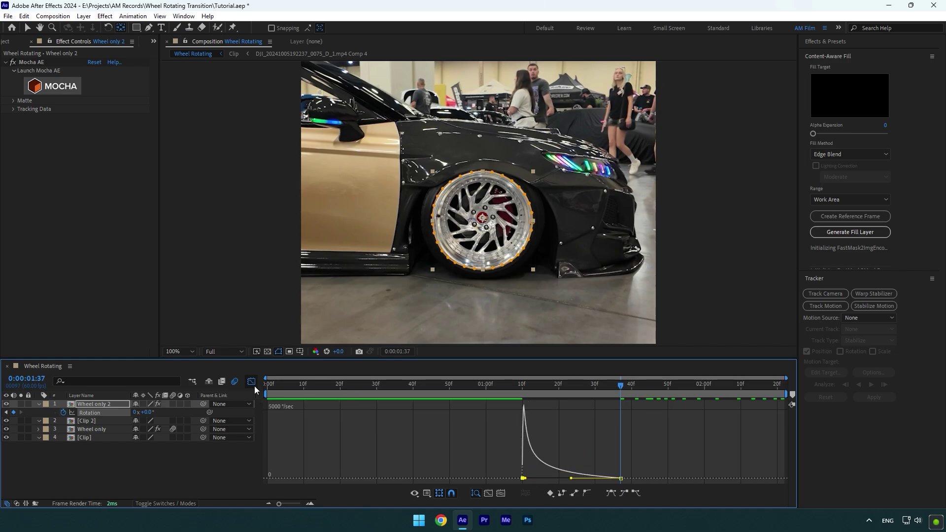
Step: At 1:14, move Wheel only 2's anchor onto the wheel hub, keyframing Anchor Point and Position
{"action": "left_click", "coordinate": [252, 383]}
{"action": "mouse_move", "coordinate": [543, 396]}
{"action": "left_mouse_down"}
{"action": "mouse_move", "coordinate": [487, 391]}
{"action": "mouse_move", "coordinate": [546, 391]}
{"action": "mouse_move", "coordinate": [537, 391]}
{"action": "left_mouse_up"}
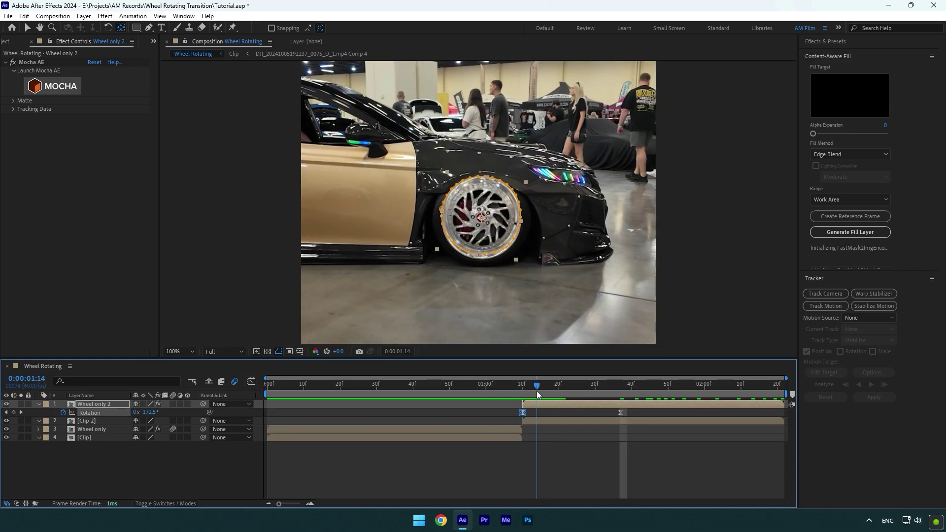
{"action": "scroll", "coordinate": [530, 311], "scroll_direction": "up", "scroll_amount": 1}
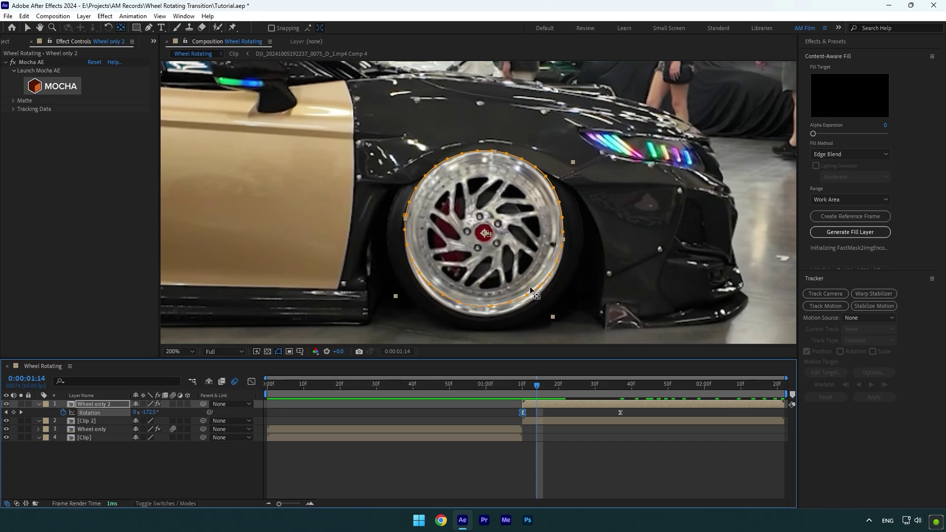
{"action": "key", "text": "u"}
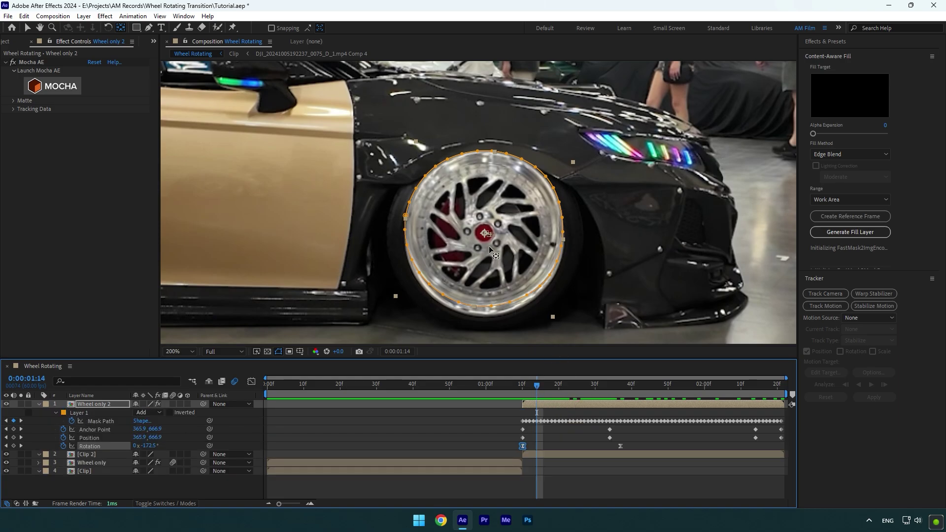
{"action": "left_click_drag", "start_coordinate": [490, 251], "coordinate": [485, 238]}
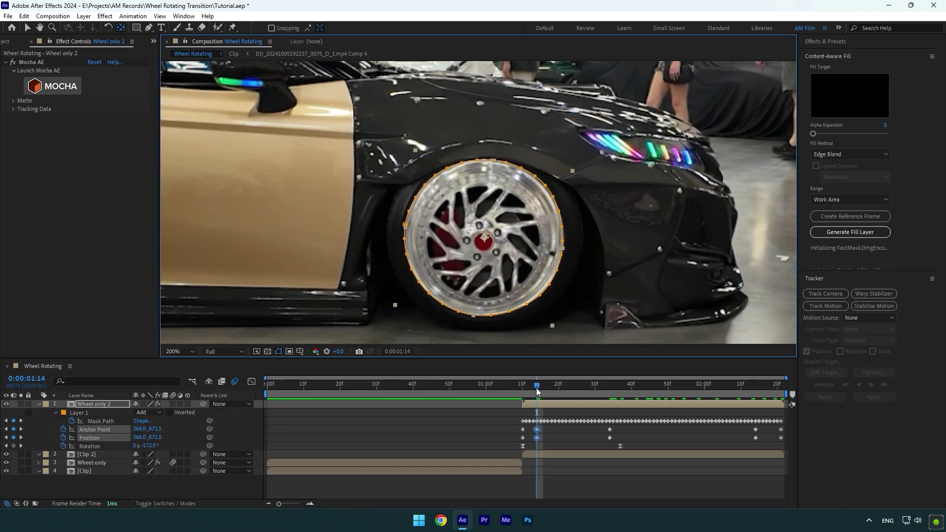
{"action": "left_click_drag", "start_coordinate": [537, 392], "coordinate": [504, 392]}
Step: Set the viewer to Fit up to 100%, enable Wheel only 2's motion blur, and preview from the start
{"action": "left_click", "coordinate": [180, 351]}
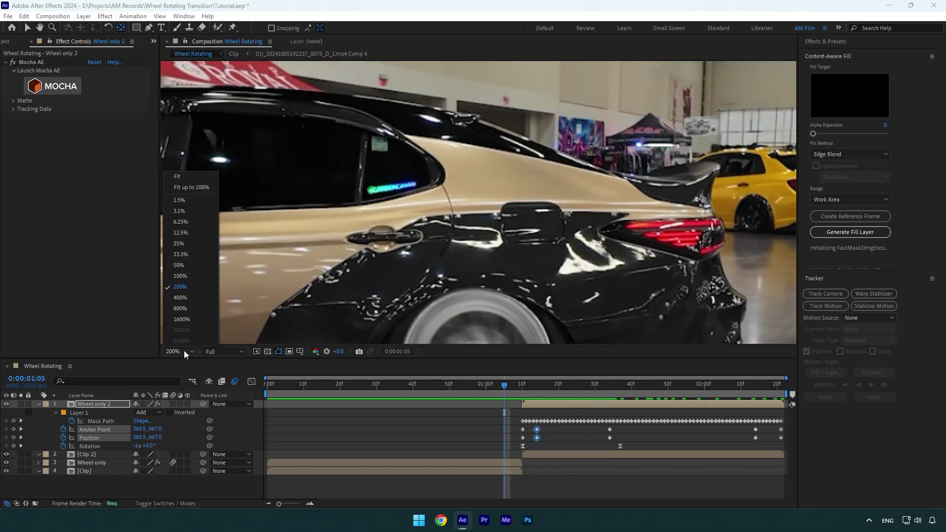
{"action": "left_click", "coordinate": [190, 187]}
{"action": "left_click", "coordinate": [173, 404]}
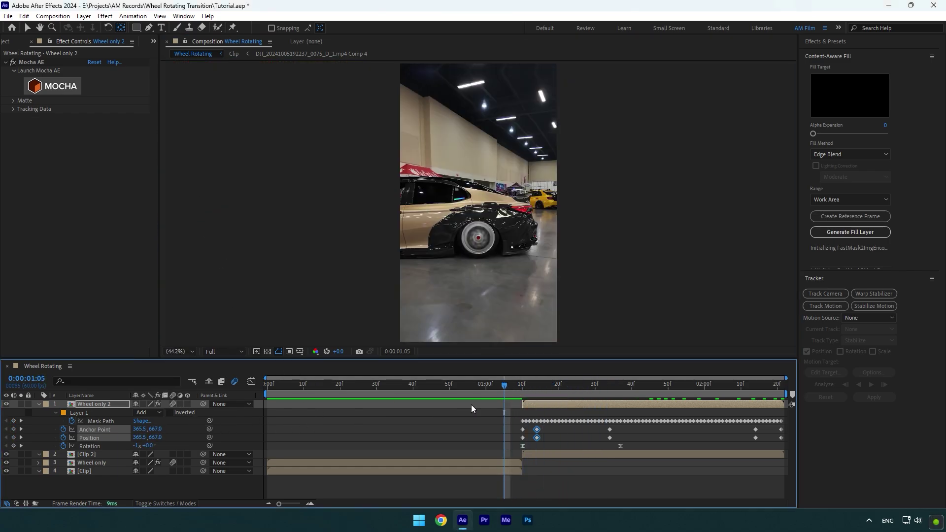
{"action": "key", "text": "Home"}
{"action": "key", "text": "space"}
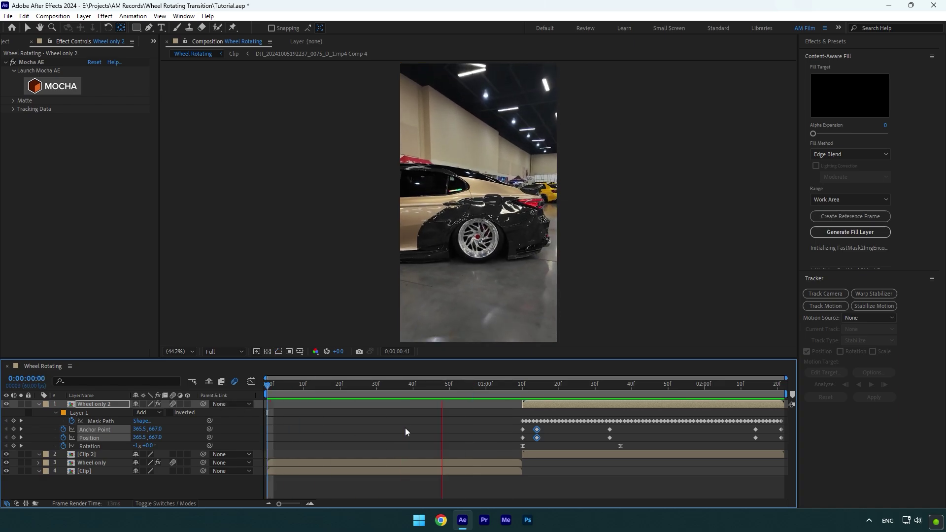